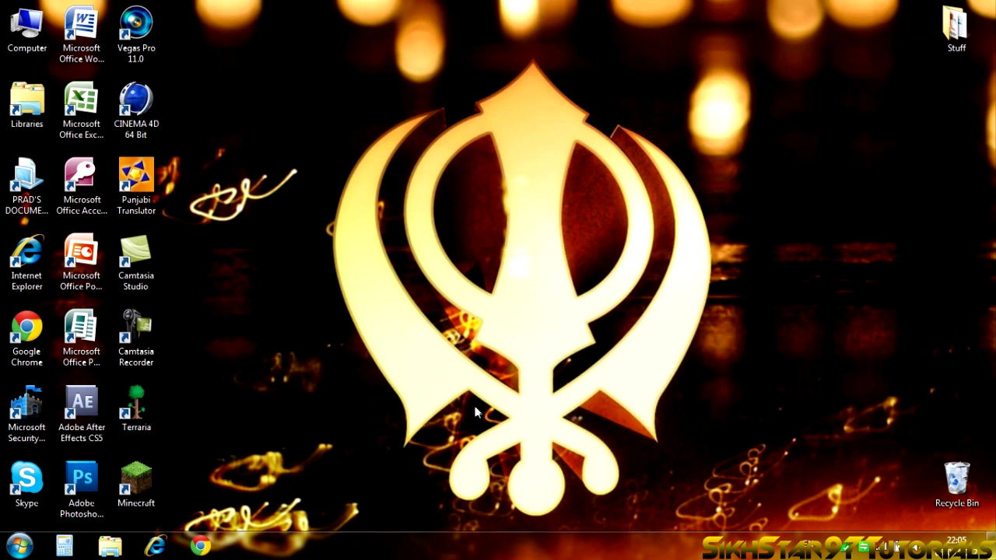
Step: Open the %appdata% Roaming folder from the Start menu's Run box
{"action": "left_click", "coordinate": [20, 547]}
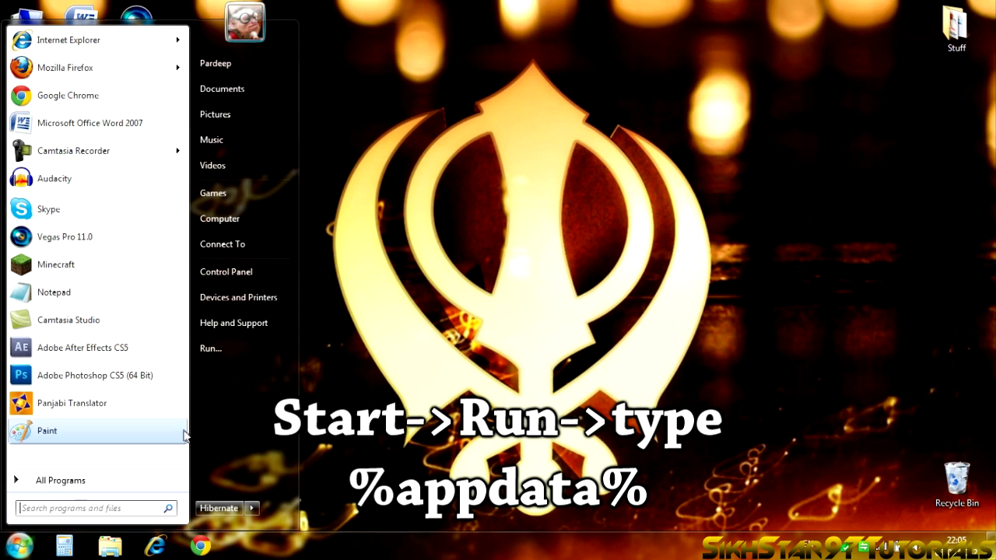
{"action": "left_click", "coordinate": [239, 342]}
{"action": "type", "text": "%"}
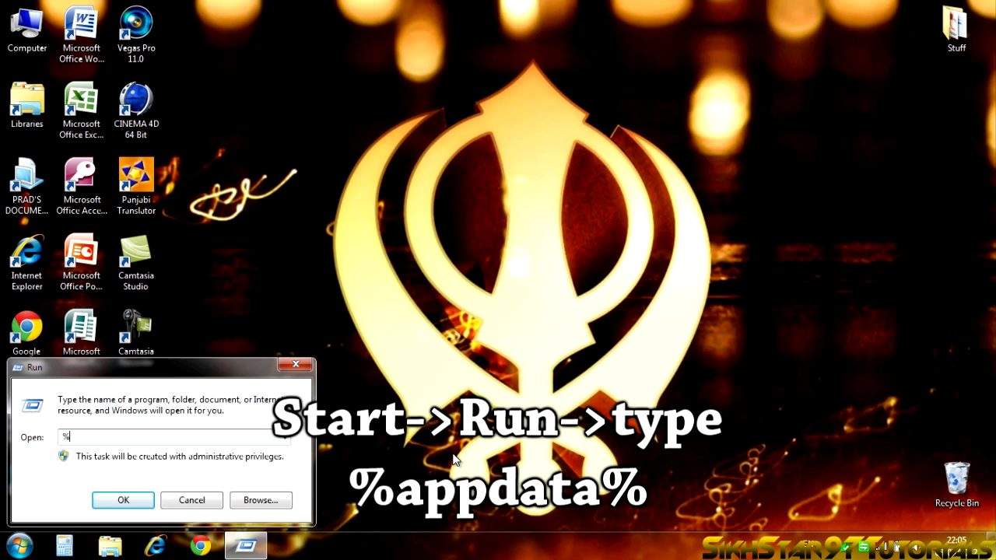
{"action": "type", "text": "appdata%"}
{"action": "key", "text": "Return"}
Step: Go into .minecraft > bin and show the Open with choices for the minecraft file
{"action": "left_click_drag", "start_coordinate": [385, 71], "coordinate": [1, 78]}
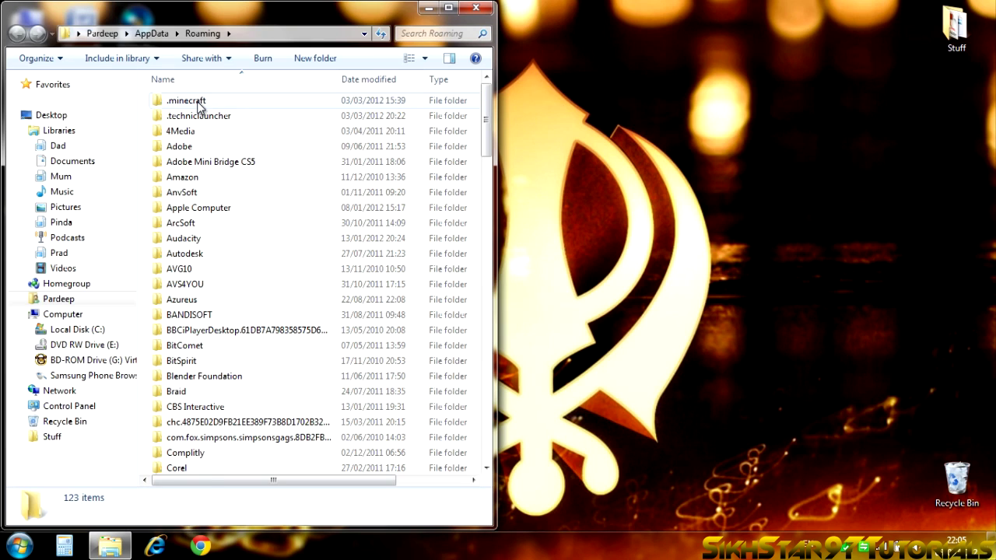
{"action": "double_click", "coordinate": [199, 103]}
{"action": "double_click", "coordinate": [192, 102]}
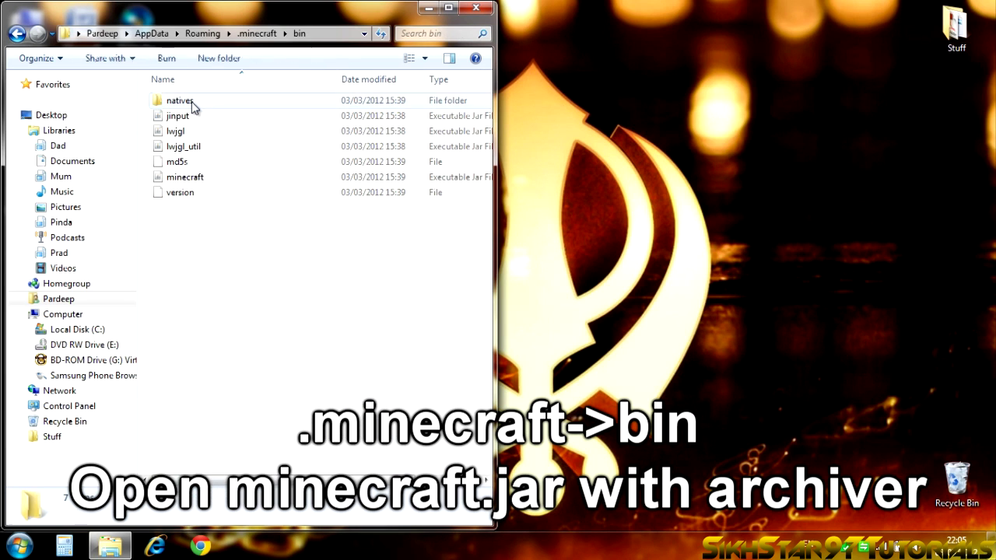
{"action": "left_click", "coordinate": [195, 179]}
{"action": "right_click", "coordinate": [231, 182]}
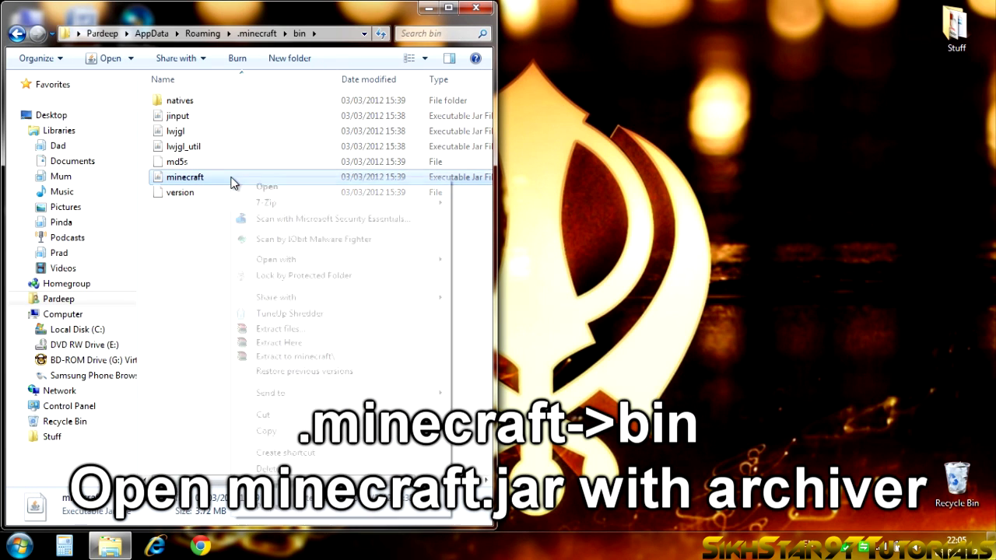
{"action": "mouse_move", "coordinate": [276, 259]}
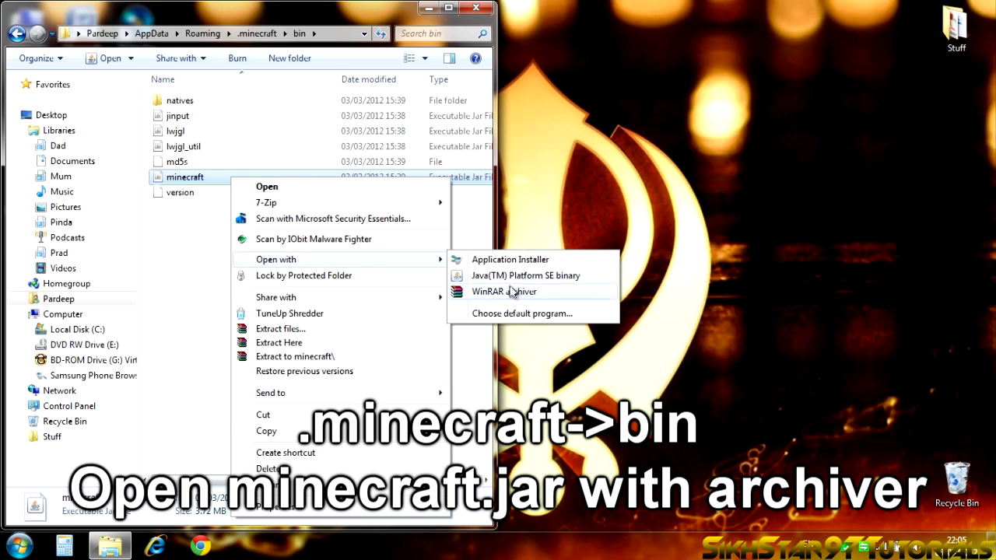
Step: Open minecraft.jar in WinRAR and snap the WinRAR window to the left half
{"action": "left_click", "coordinate": [513, 291]}
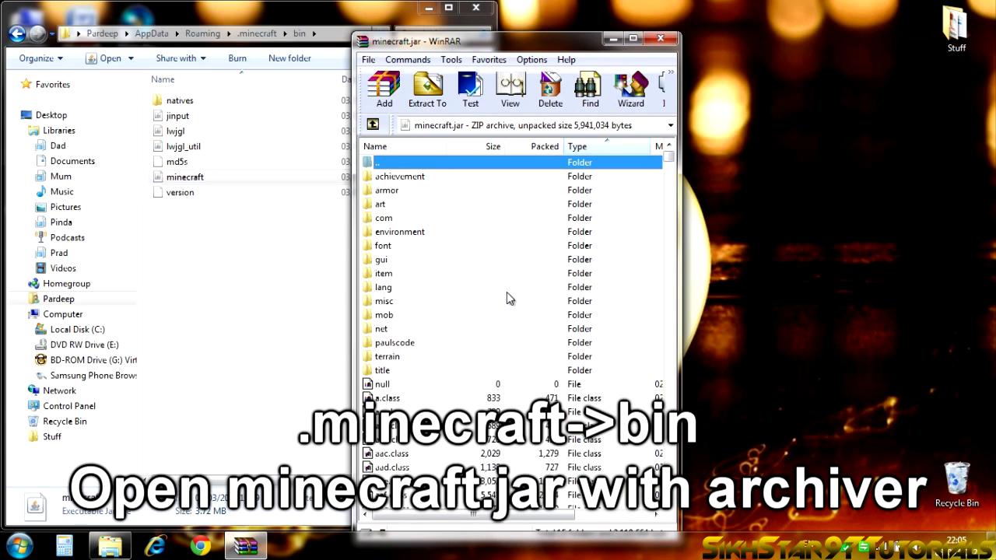
{"action": "left_click", "coordinate": [428, 8]}
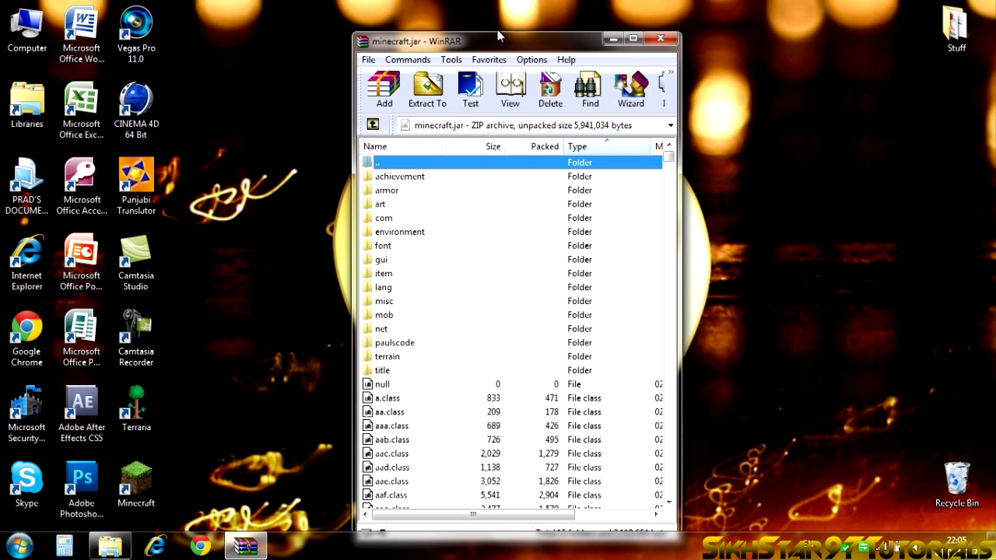
{"action": "left_click_drag", "start_coordinate": [499, 35], "coordinate": [0, 35]}
{"action": "left_click", "coordinate": [143, 189]}
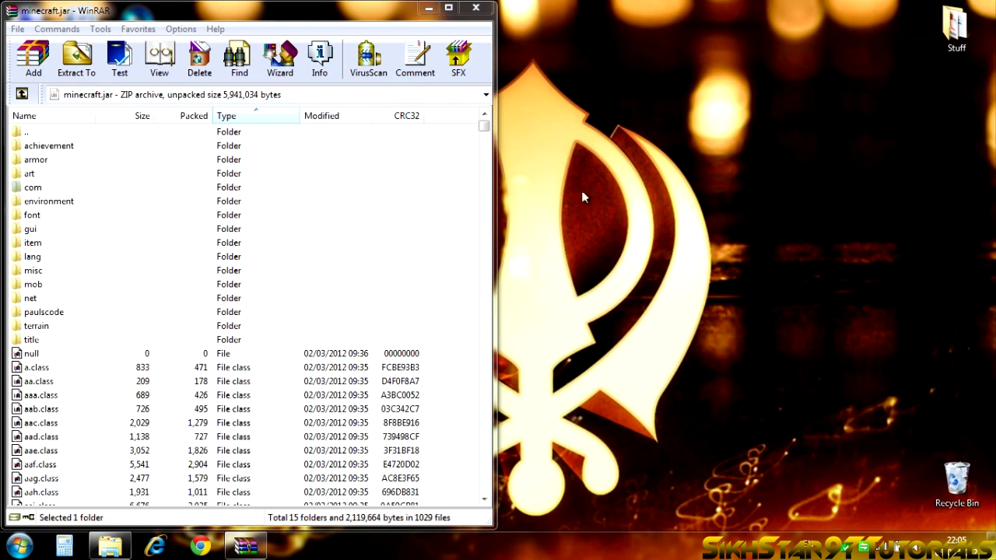
Step: Create a new desktop folder named 'Texture Pack'
{"action": "mouse_move", "coordinate": [576, 118]}
{"action": "left_mouse_down"}
{"action": "mouse_move", "coordinate": [835, 384]}
{"action": "mouse_move", "coordinate": [926, 331]}
{"action": "left_mouse_up"}
{"action": "right_click", "coordinate": [758, 198]}
{"action": "mouse_move", "coordinate": [792, 347]}
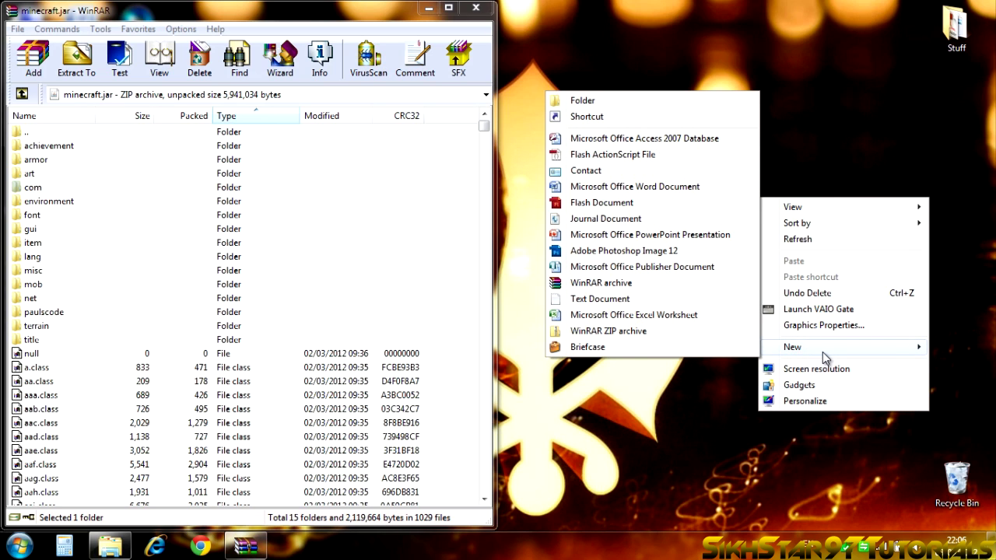
{"action": "left_click", "coordinate": [587, 101]}
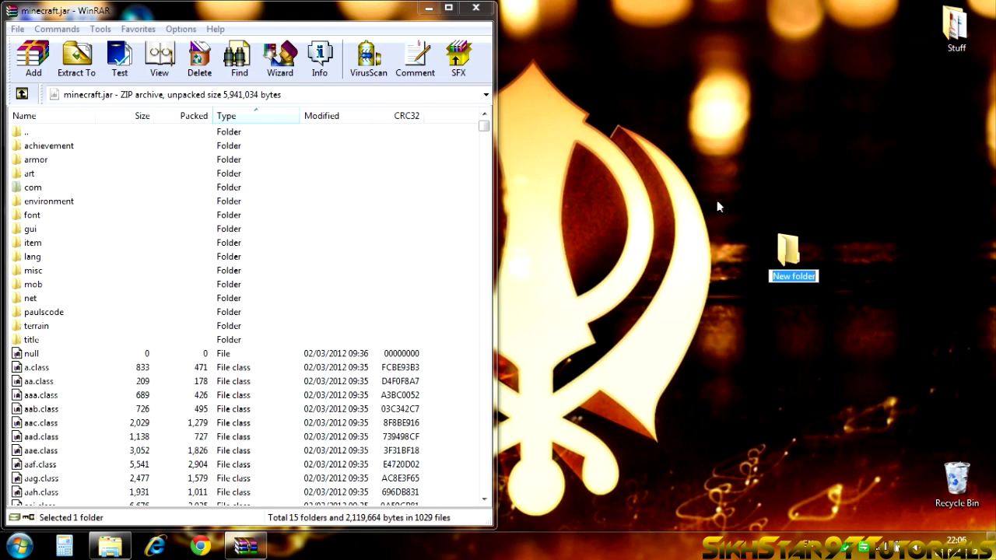
{"action": "type", "text": "Texture "}
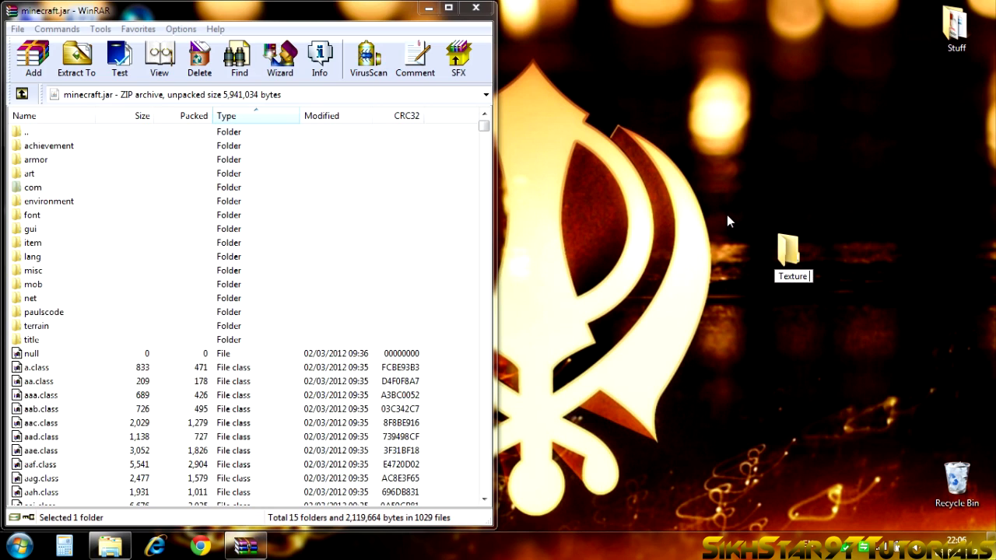
{"action": "type", "text": "Pack"}
{"action": "key", "text": "Return"}
{"action": "mouse_move", "coordinate": [828, 246]}
{"action": "left_mouse_down"}
{"action": "mouse_move", "coordinate": [778, 193]}
{"action": "mouse_move", "coordinate": [778, 178]}
{"action": "left_mouse_up"}
{"action": "left_click", "coordinate": [711, 283]}
{"action": "left_click", "coordinate": [53, 146]}
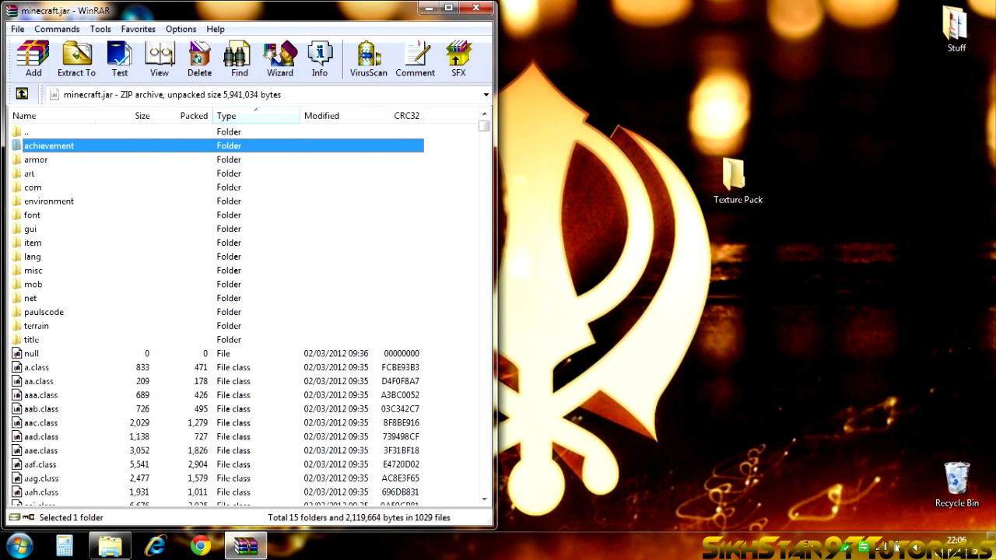
Step: Extract achievement, armor, art, environment, gui, item, misc, mob, terrain and title into the right-snapped Texture Pack
{"action": "double_click", "coordinate": [733, 175]}
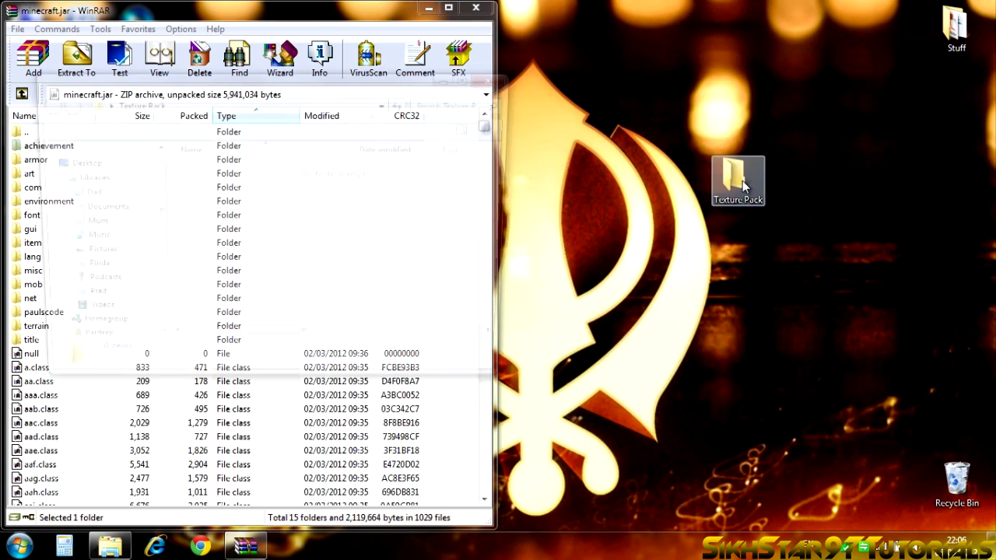
{"action": "key", "text": "super+Right"}
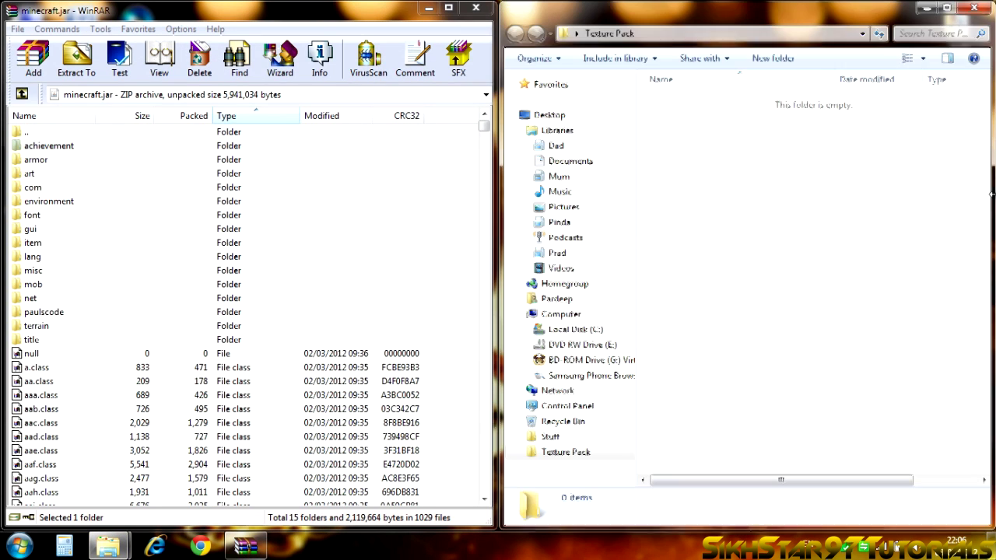
{"action": "left_click", "coordinate": [54, 160], "text": "ctrl"}
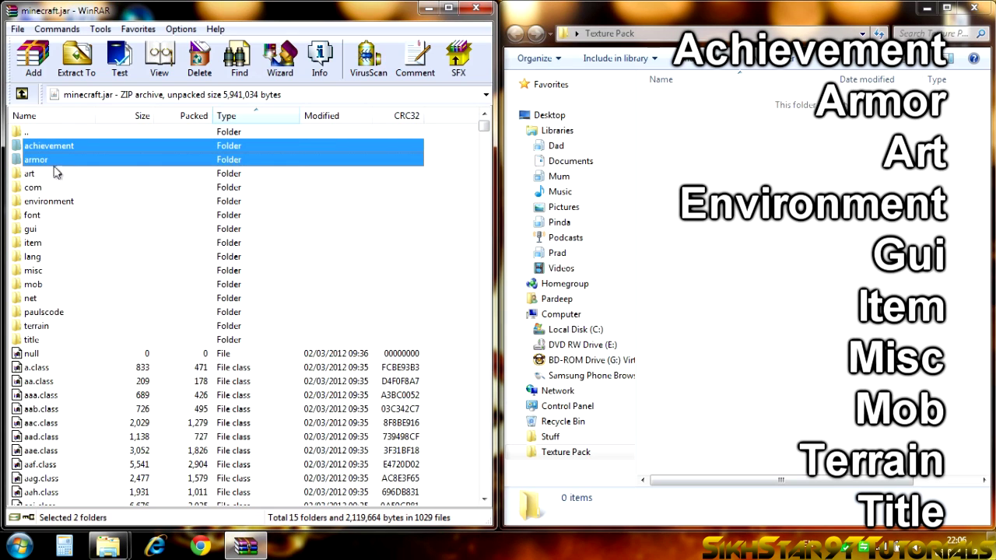
{"action": "left_click", "coordinate": [36, 175], "text": "ctrl"}
{"action": "left_click", "coordinate": [58, 204], "text": "ctrl"}
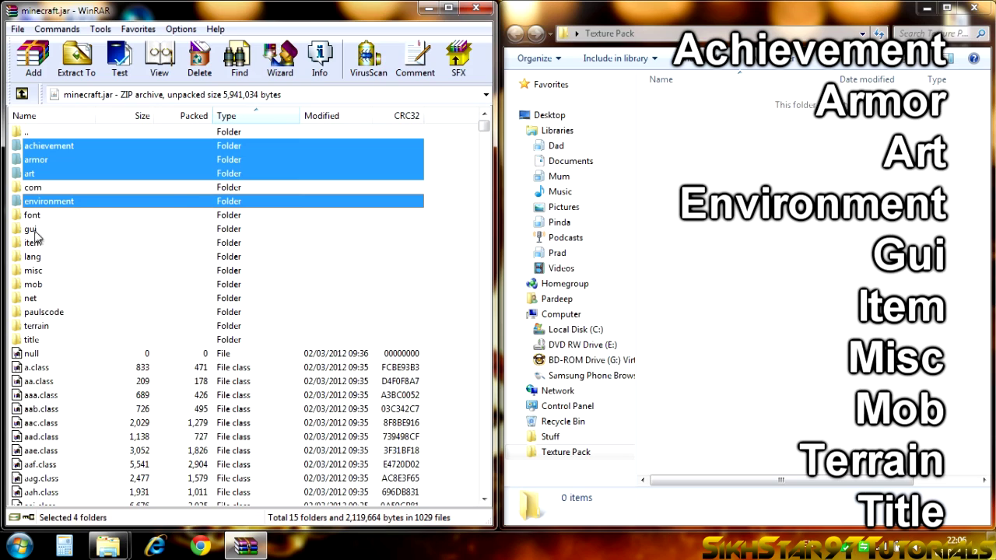
{"action": "left_click", "coordinate": [31, 230], "text": "ctrl"}
{"action": "left_click", "coordinate": [35, 244], "text": "ctrl"}
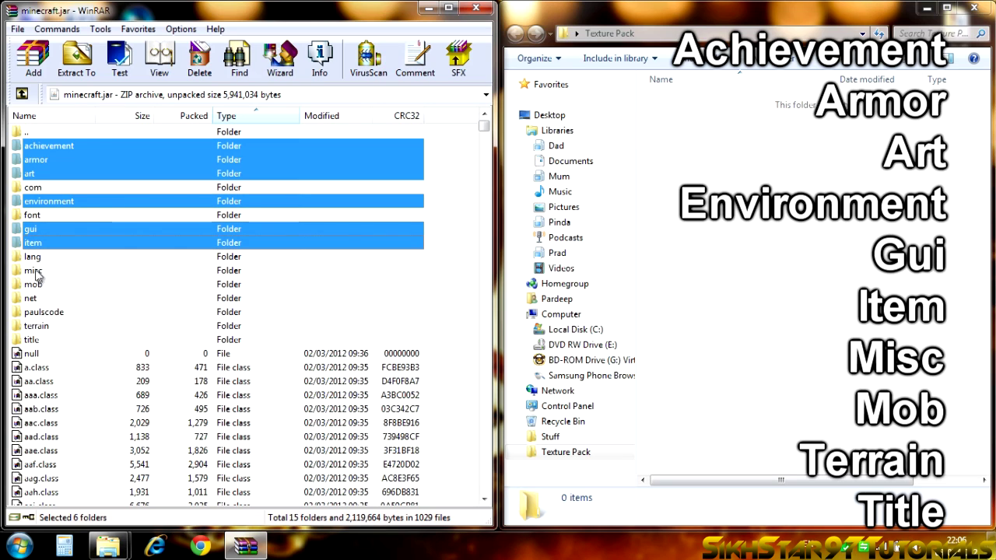
{"action": "left_click", "coordinate": [37, 271], "text": "ctrl"}
{"action": "left_click", "coordinate": [35, 285], "text": "ctrl"}
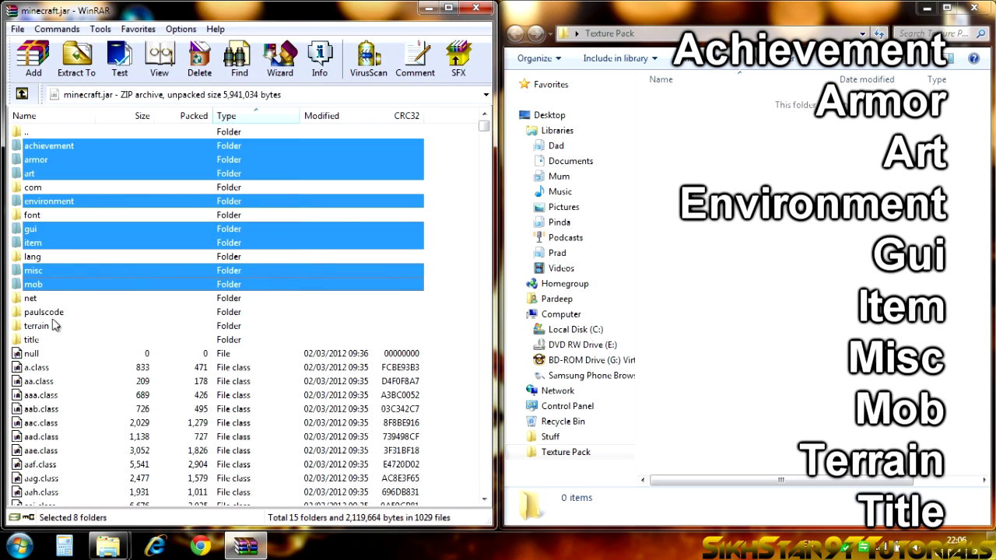
{"action": "left_click", "coordinate": [47, 327], "text": "ctrl"}
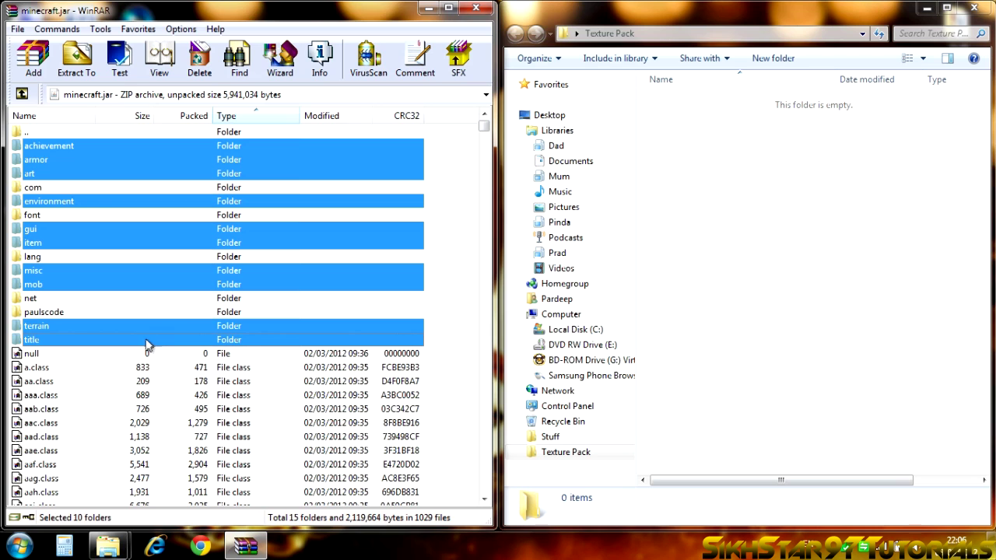
{"action": "left_click_drag", "start_coordinate": [78, 327], "coordinate": [714, 245]}
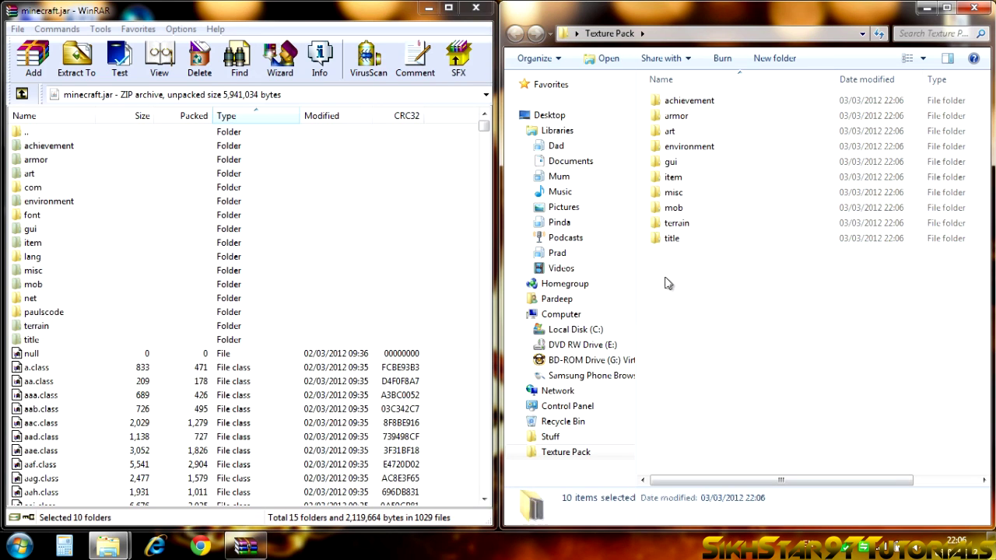
Step: Extract pack.png, particles.png, terrain.png and pack.txt from the archive into Texture Pack
{"action": "left_click_drag", "start_coordinate": [484, 126], "coordinate": [497, 506]}
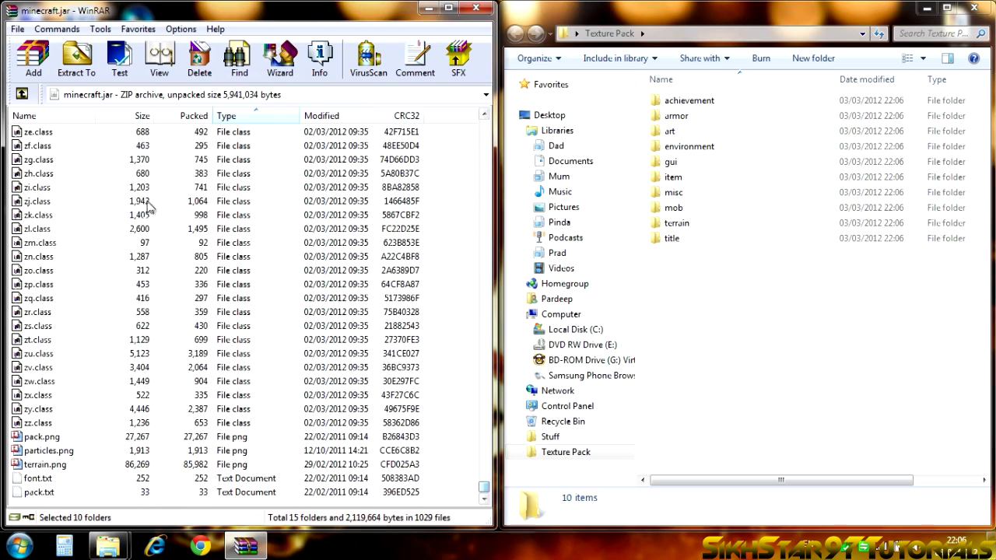
{"action": "left_click", "coordinate": [43, 441]}
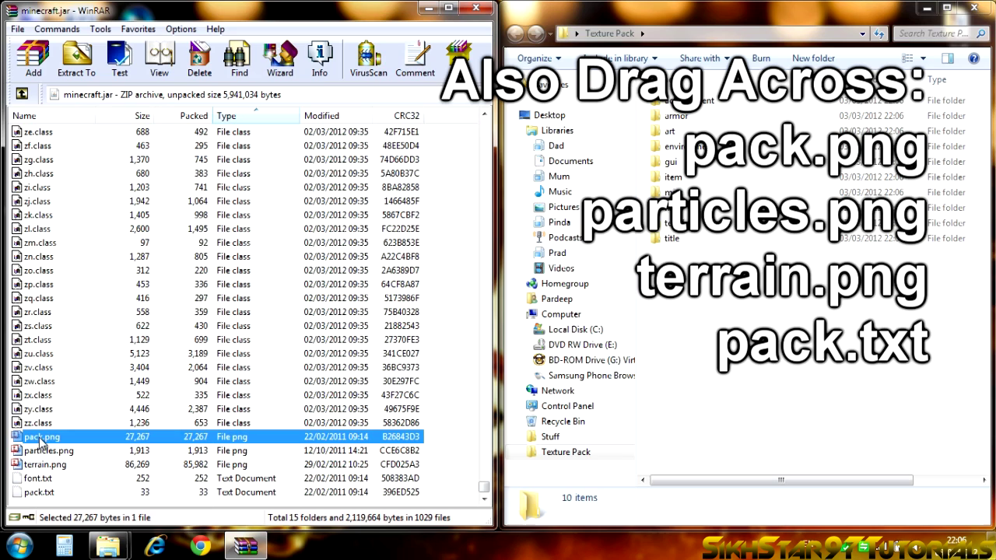
{"action": "left_click", "coordinate": [68, 454], "text": "ctrl"}
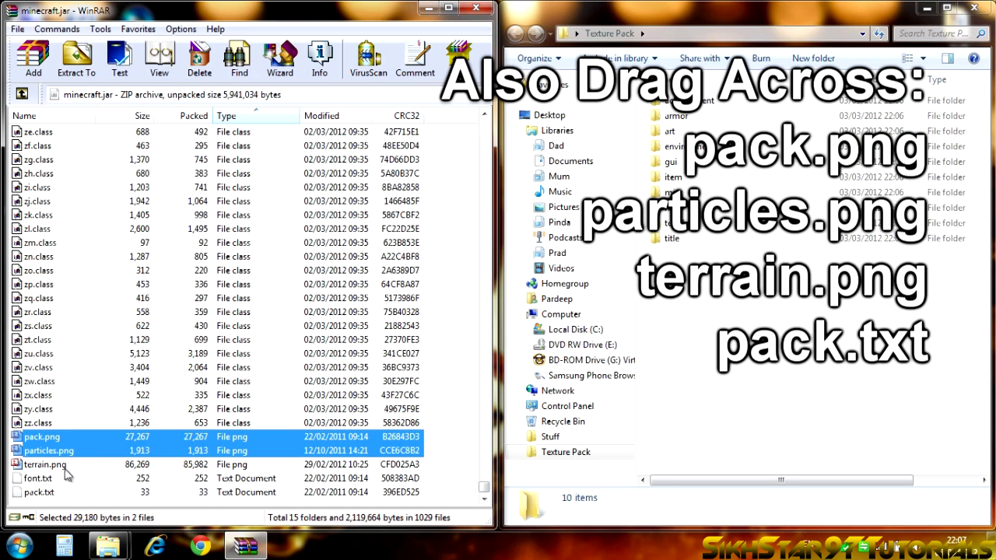
{"action": "left_click", "coordinate": [66, 467], "text": "ctrl"}
{"action": "left_click", "coordinate": [47, 494], "text": "ctrl"}
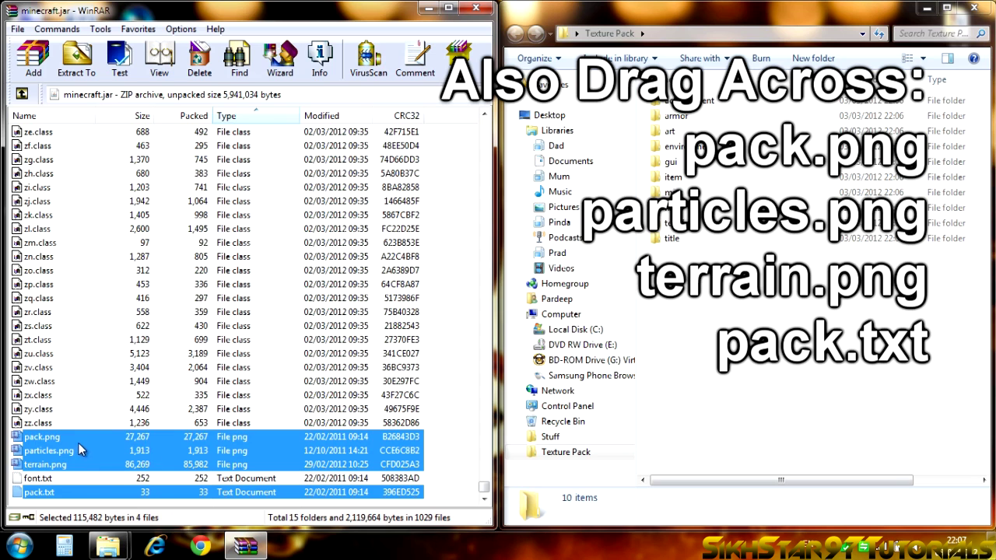
{"action": "left_click_drag", "start_coordinate": [81, 450], "coordinate": [689, 339]}
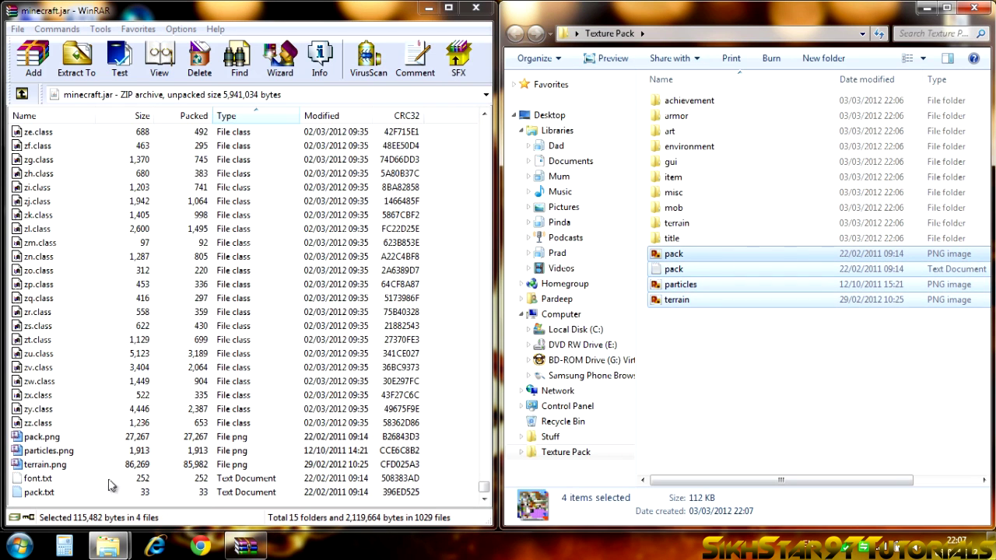
Step: View the contents of font.txt from the archive, then close it
{"action": "double_click", "coordinate": [63, 481]}
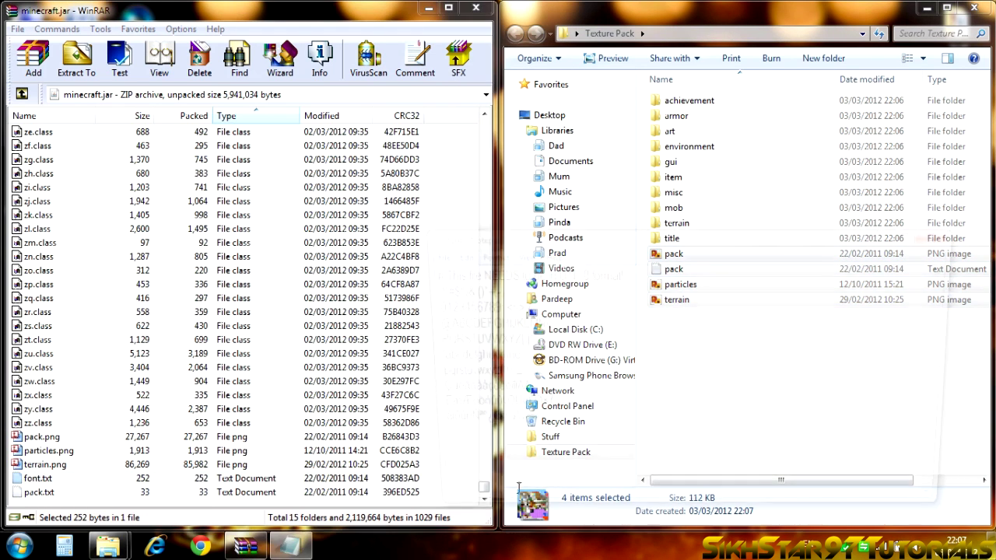
{"action": "left_click_drag", "start_coordinate": [544, 312], "coordinate": [627, 445]}
{"action": "left_click", "coordinate": [645, 389]}
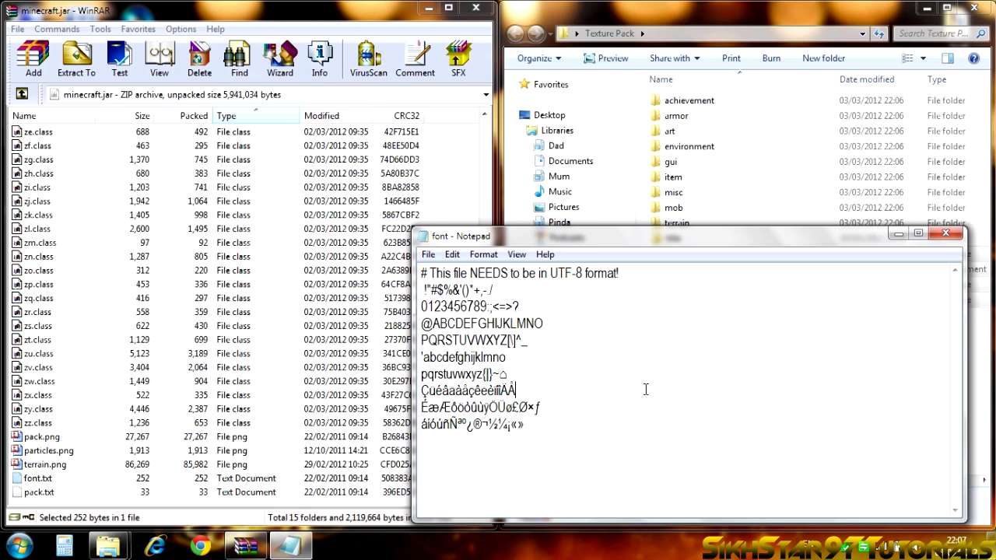
{"action": "left_click", "coordinate": [946, 234]}
{"action": "left_click", "coordinate": [103, 394]}
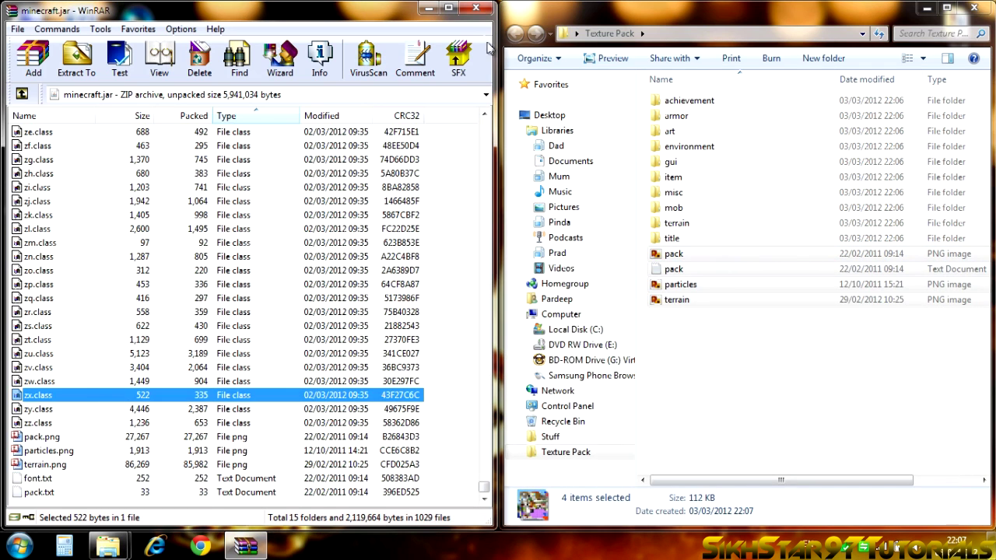
Step: Maximize the Texture Pack window and peek inside the achievement folder before returning
{"action": "left_click", "coordinate": [475, 7]}
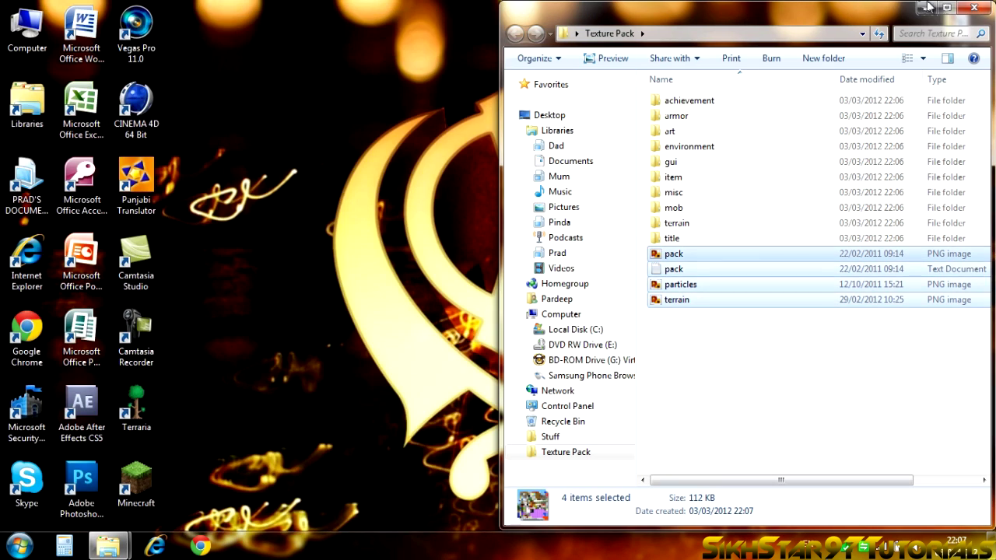
{"action": "left_click", "coordinate": [948, 8]}
{"action": "left_click", "coordinate": [374, 449]}
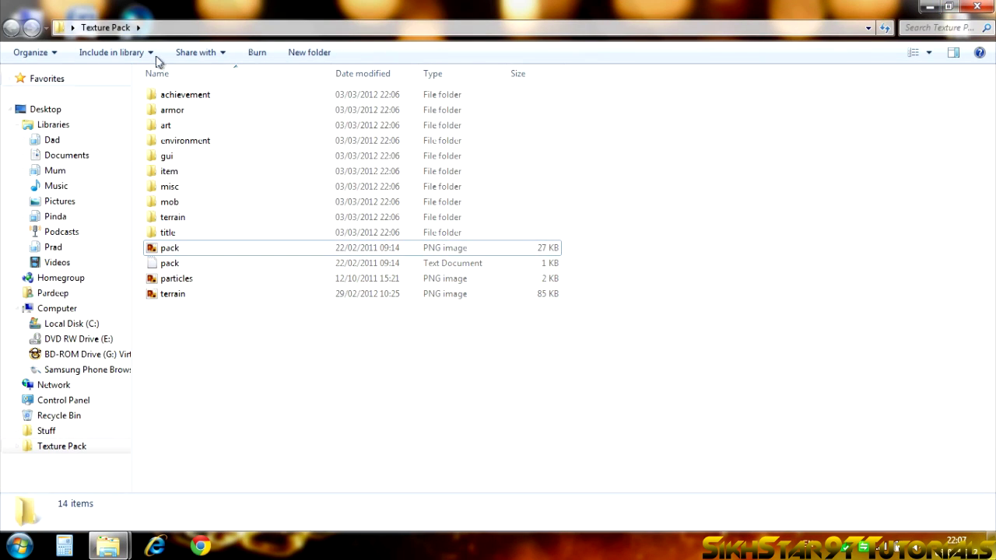
{"action": "double_click", "coordinate": [216, 107]}
{"action": "left_click", "coordinate": [206, 109]}
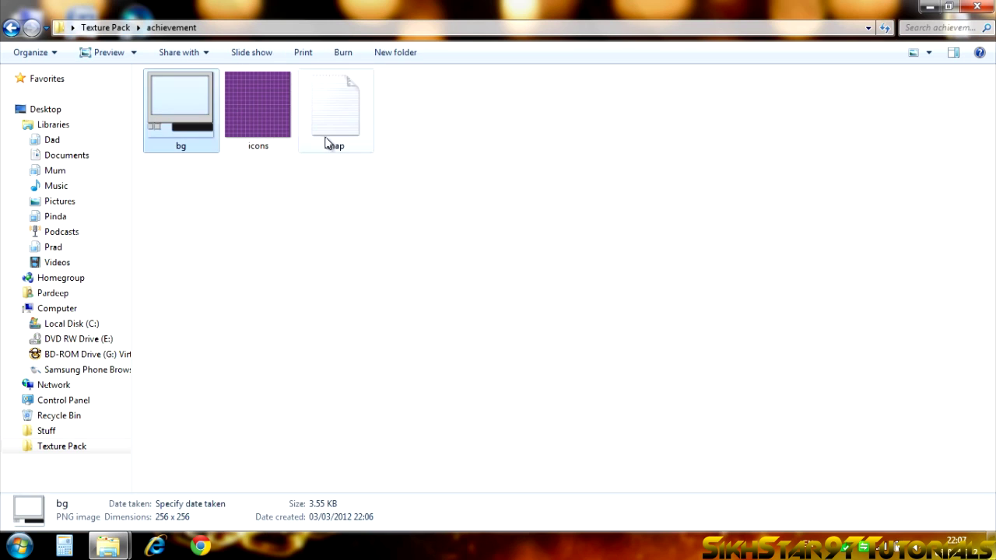
{"action": "left_click", "coordinate": [330, 136]}
Step: Preview terrain.png in the image viewer, then close the preview
{"action": "left_click", "coordinate": [11, 27]}
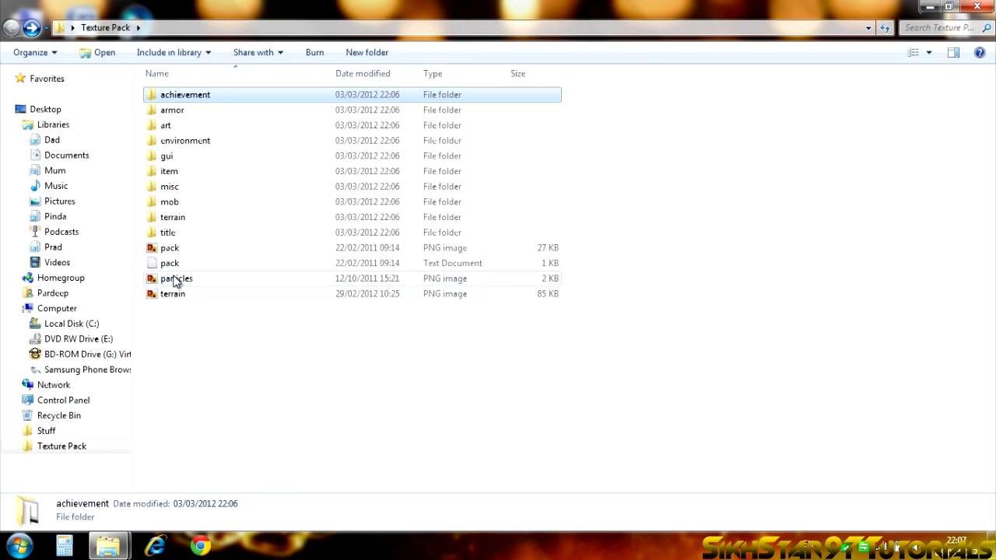
{"action": "left_click", "coordinate": [172, 294]}
{"action": "double_click", "coordinate": [194, 302]}
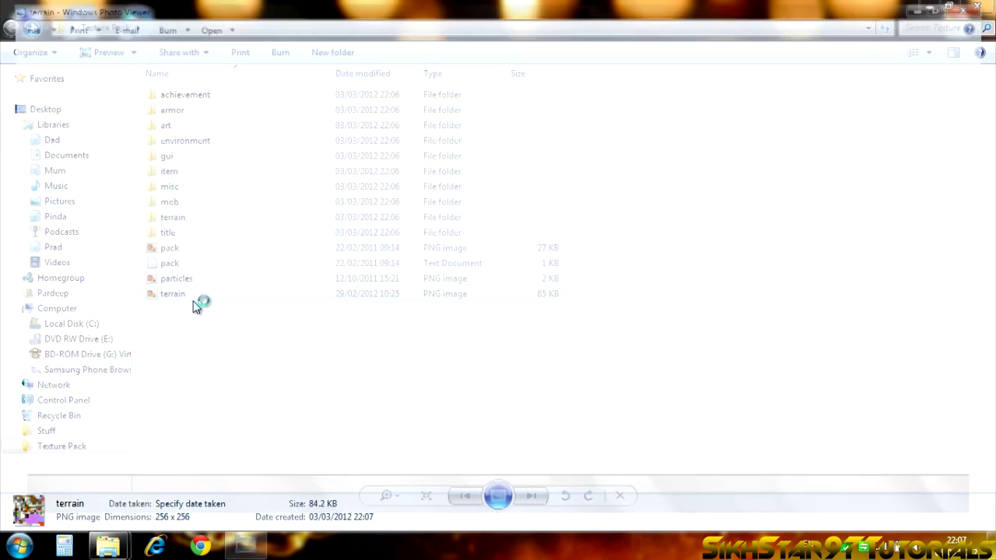
{"action": "left_click", "coordinate": [977, 7]}
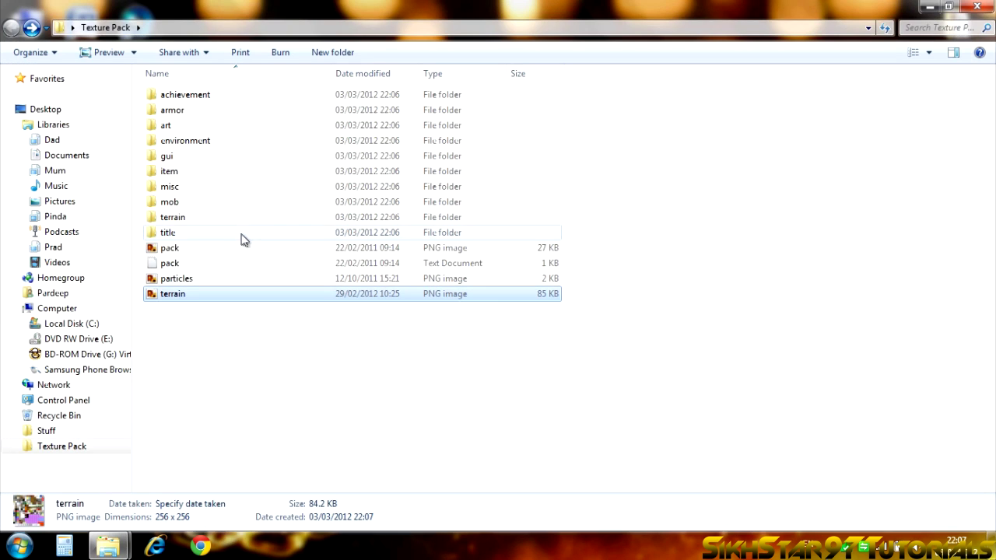
Step: Open terrain.png in Paint, choose red and the Fill tool, then close Paint
{"action": "right_click", "coordinate": [178, 300]}
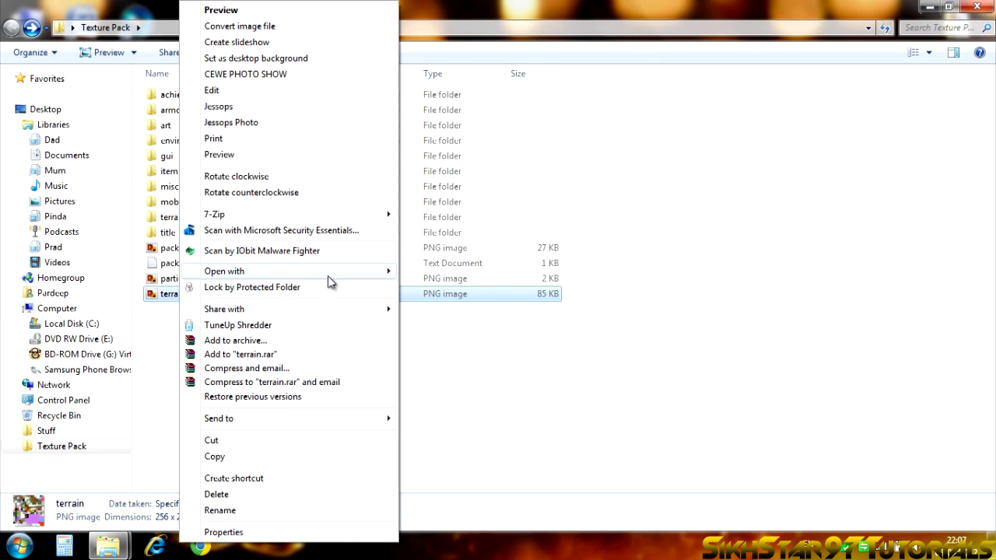
{"action": "mouse_move", "coordinate": [225, 271]}
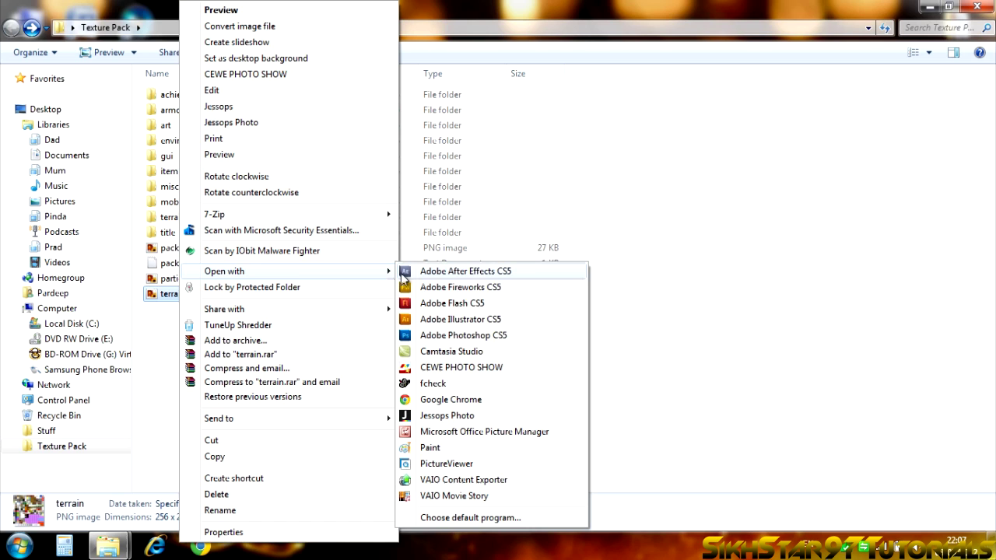
{"action": "left_click", "coordinate": [430, 449]}
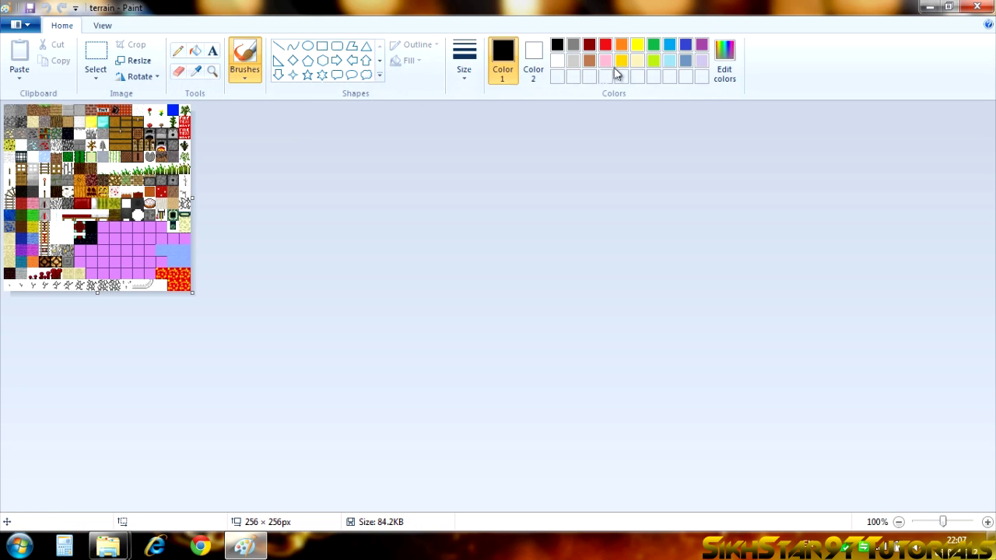
{"action": "left_click", "coordinate": [605, 45]}
{"action": "left_click", "coordinate": [195, 50]}
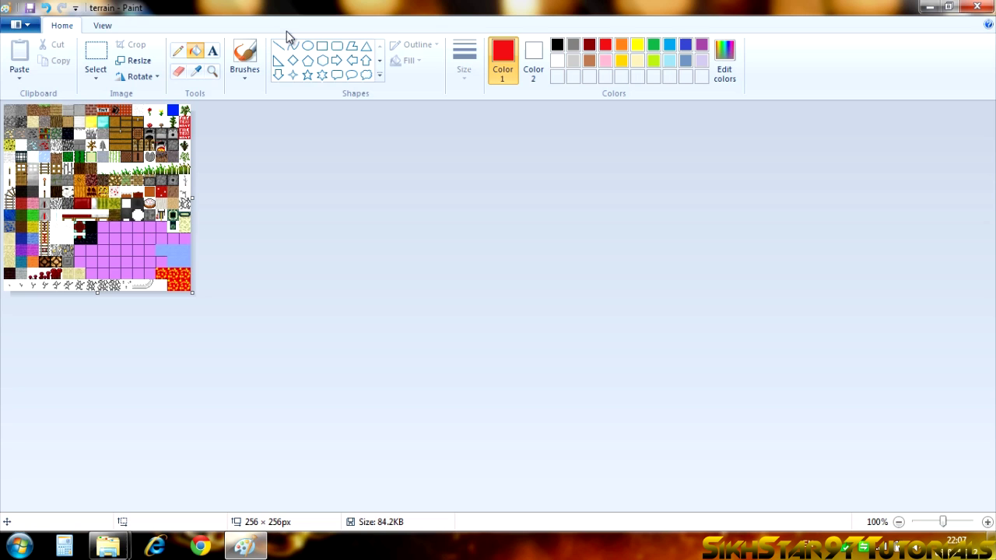
{"action": "left_click", "coordinate": [977, 7]}
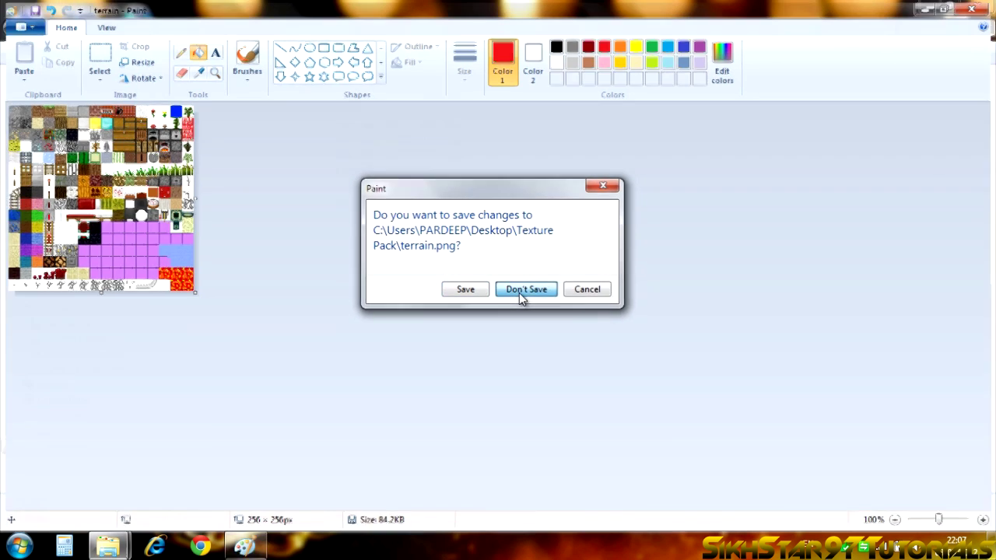
Step: Discard the Paint changes and read pack.txt ('The default look of Minecraft') in Notepad
{"action": "left_click", "coordinate": [519, 293]}
{"action": "left_click", "coordinate": [418, 434]}
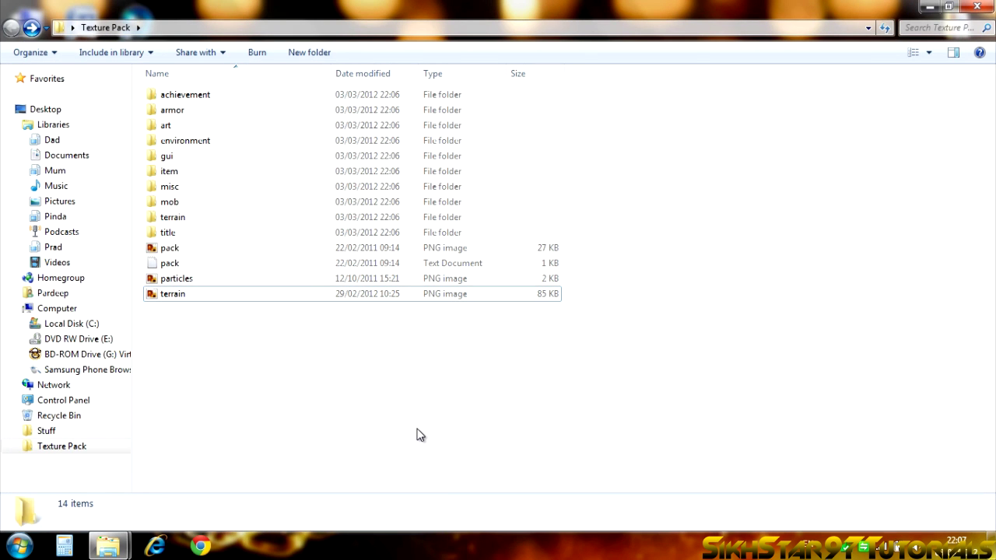
{"action": "double_click", "coordinate": [170, 263]}
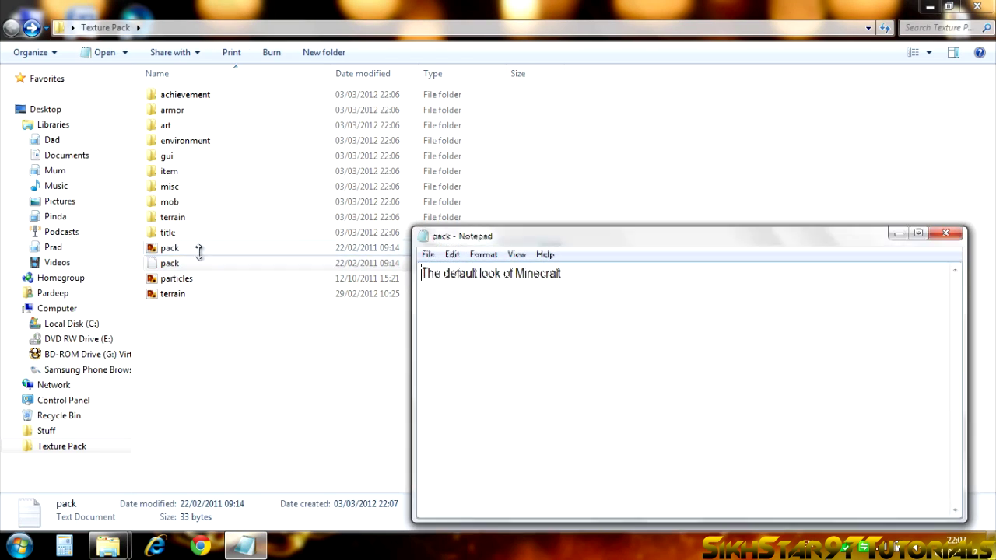
{"action": "left_click", "coordinate": [716, 305]}
{"action": "left_click_drag", "start_coordinate": [603, 274], "coordinate": [420, 274]}
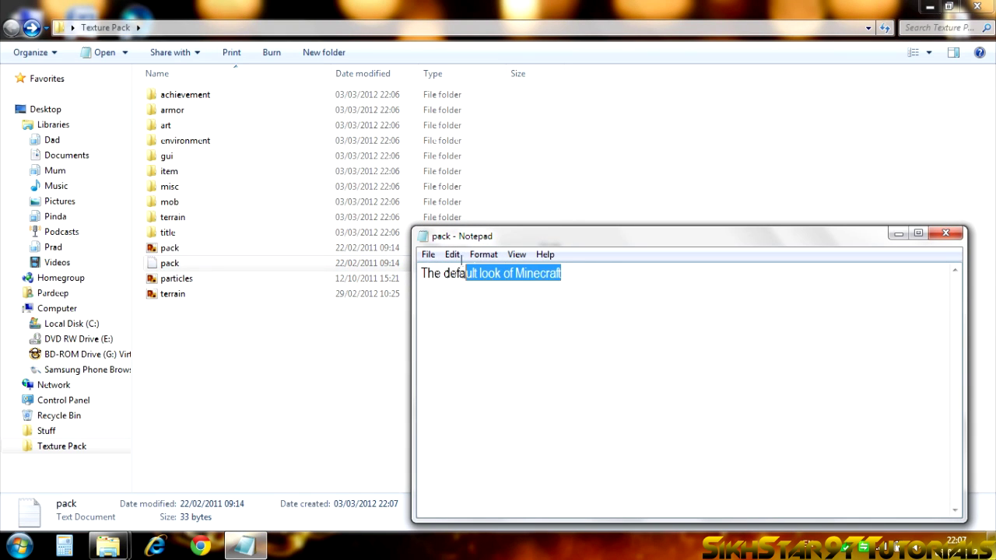
{"action": "left_click", "coordinate": [945, 232]}
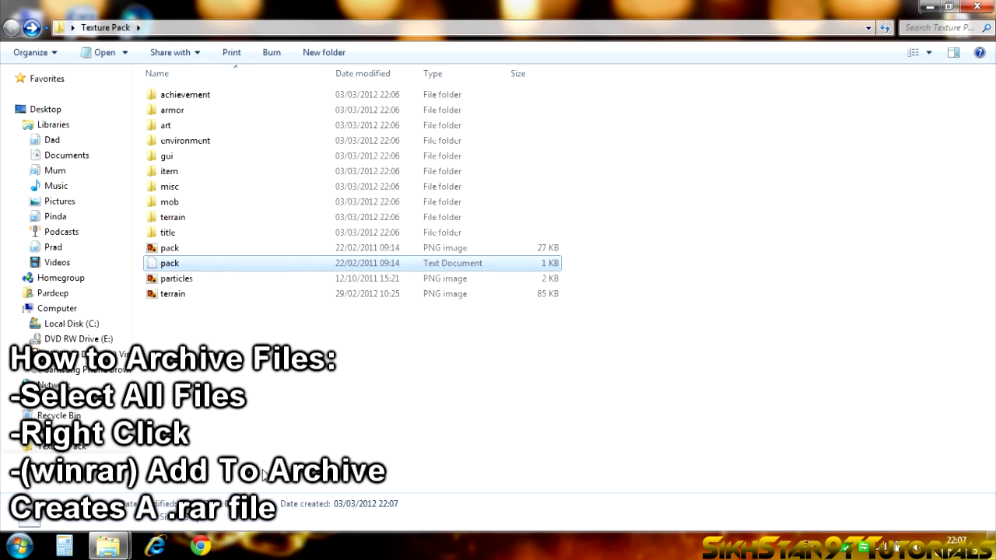
Step: Drag-select every item in the Texture Pack folder
{"action": "left_click_drag", "start_coordinate": [261, 467], "coordinate": [140, 89]}
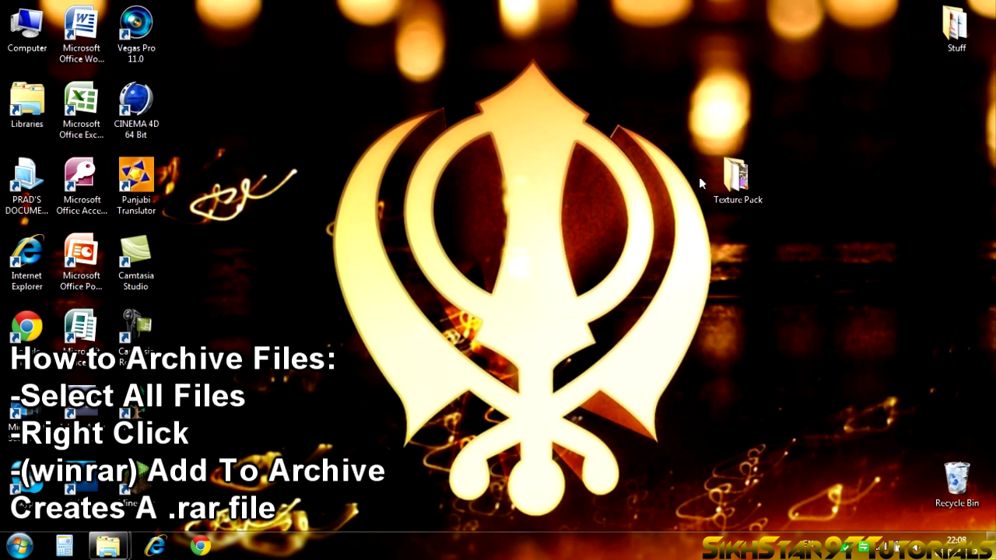
{"action": "left_click", "coordinate": [736, 180]}
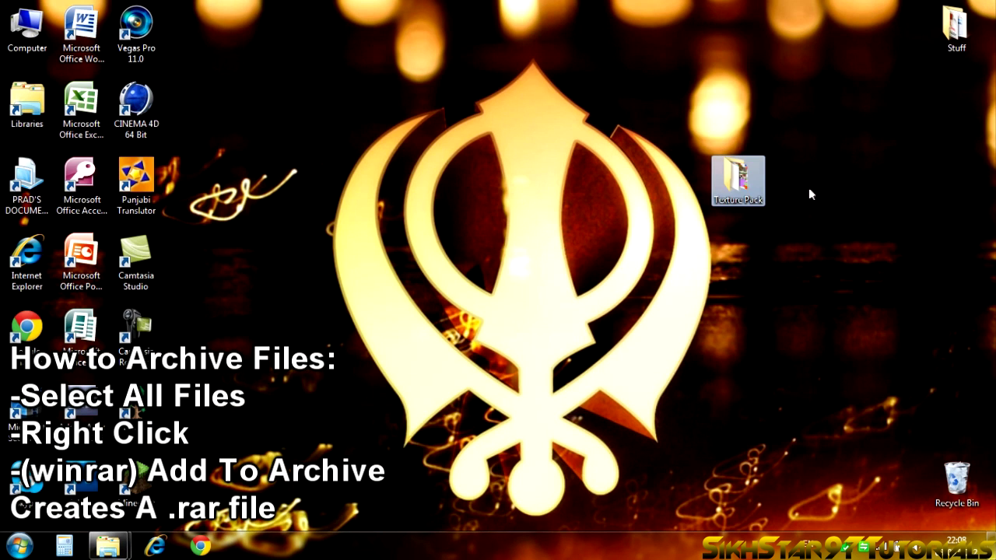
{"action": "mouse_move", "coordinate": [109, 547]}
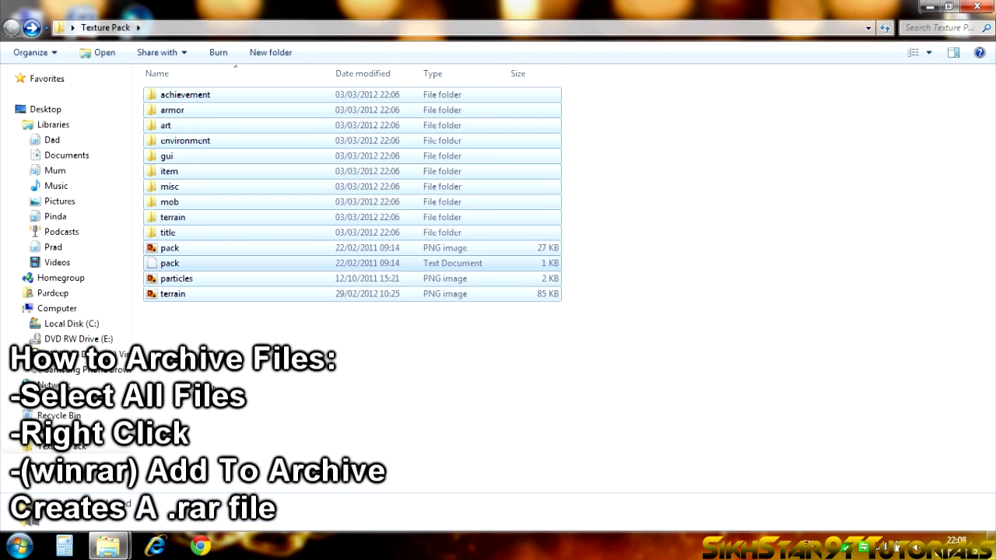
{"action": "left_click_drag", "start_coordinate": [234, 438], "coordinate": [212, 94]}
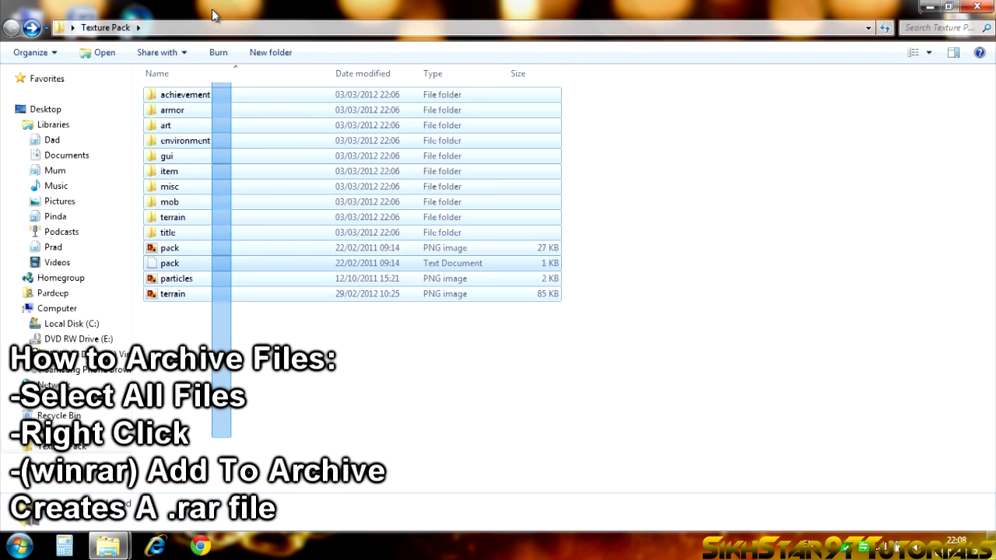
Step: Add the selected Texture Pack files to a new archive named Cheese.rar
{"action": "right_click", "coordinate": [211, 140]}
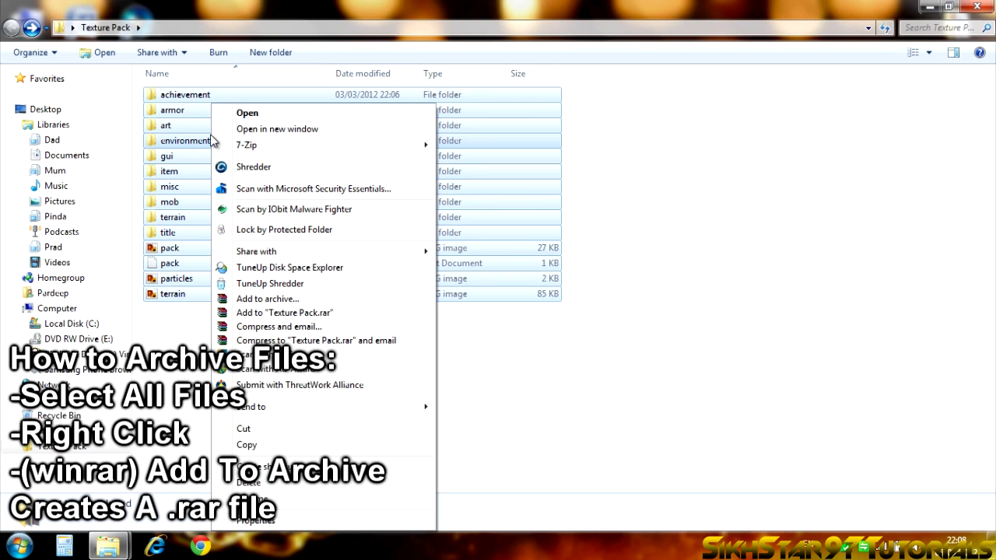
{"action": "left_click", "coordinate": [290, 306]}
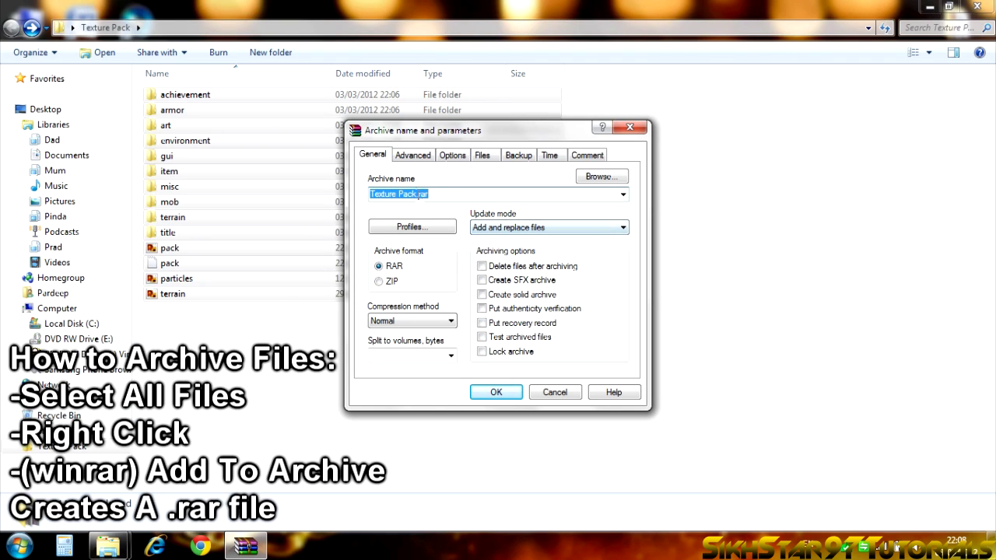
{"action": "left_click", "coordinate": [415, 194]}
{"action": "left_click_drag", "start_coordinate": [416, 194], "coordinate": [370, 194]}
{"action": "type", "text": "Cheese"}
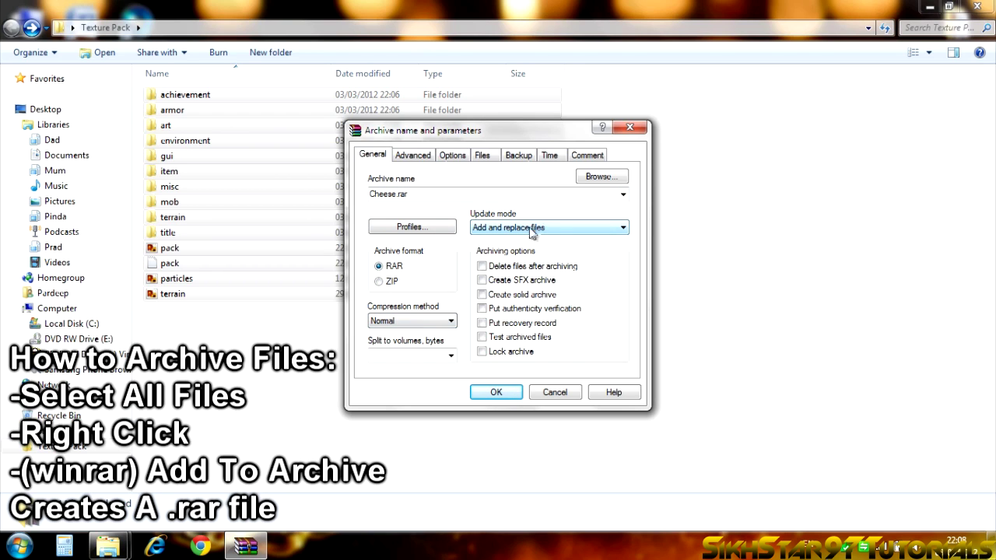
{"action": "left_click", "coordinate": [505, 393]}
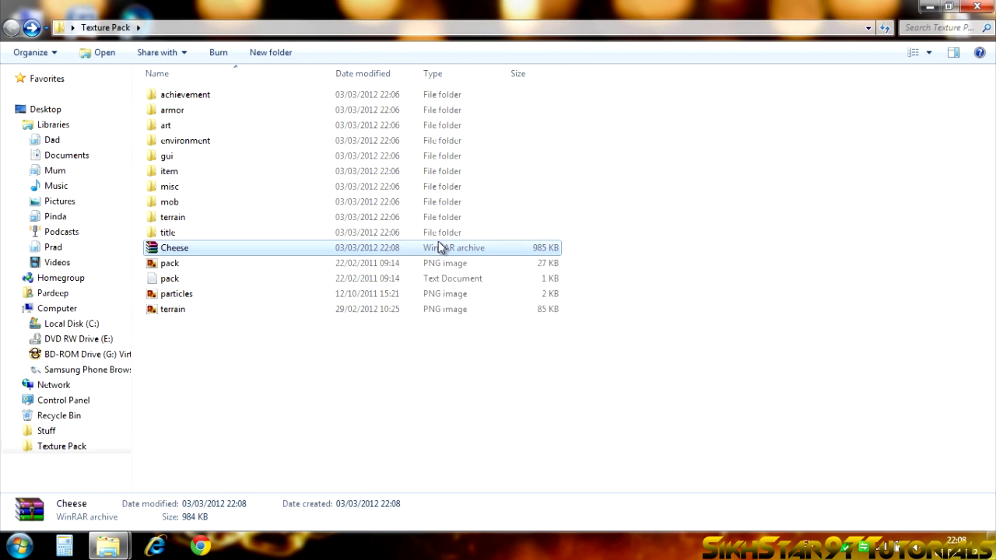
Step: Open Cheese.rar to check its contents, then close WinRAR
{"action": "double_click", "coordinate": [189, 248]}
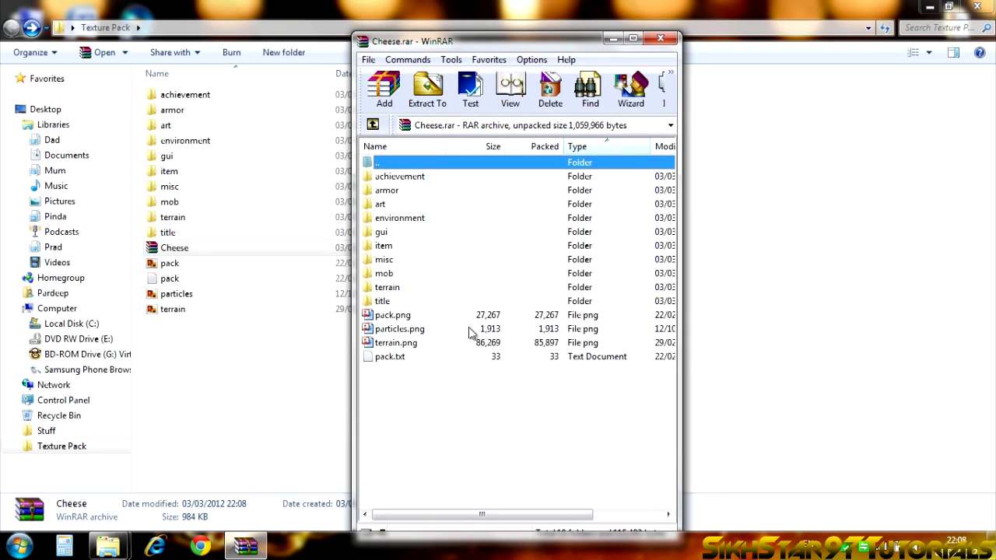
{"action": "left_click_drag", "start_coordinate": [446, 403], "coordinate": [452, 175]}
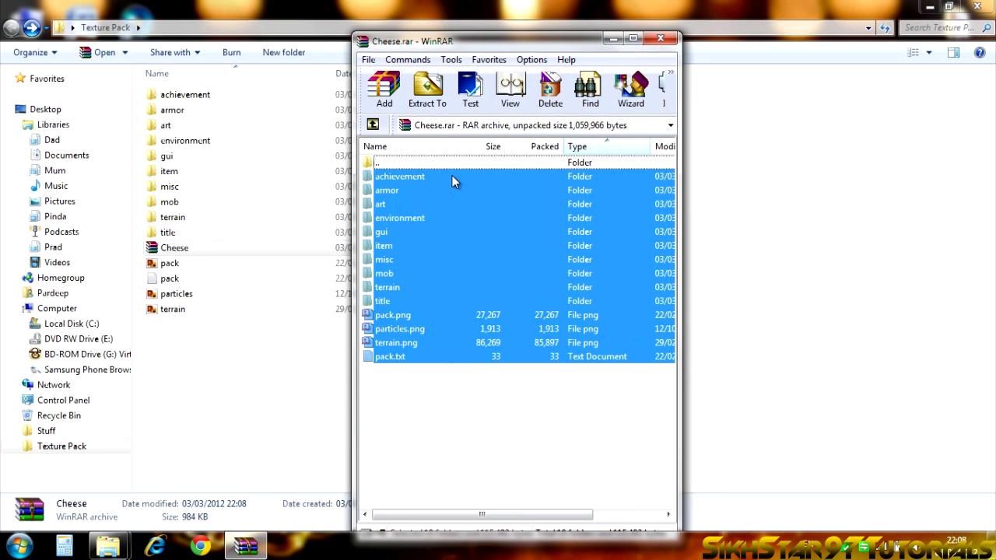
{"action": "left_click", "coordinate": [660, 39]}
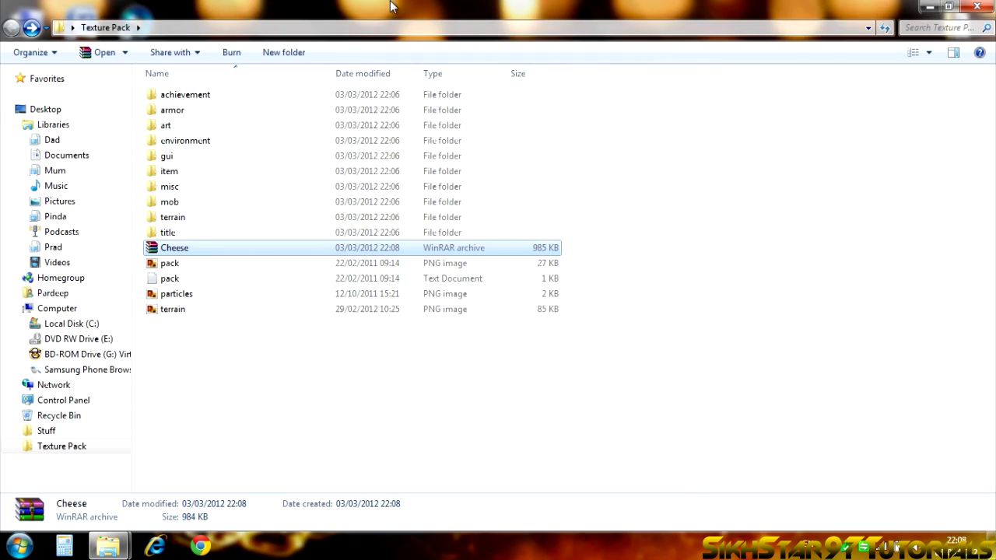
Step: Put Texture Pack on the right and the empty .minecraft texturepacks folder on the left
{"action": "left_click_drag", "start_coordinate": [371, 16], "coordinate": [995, 179]}
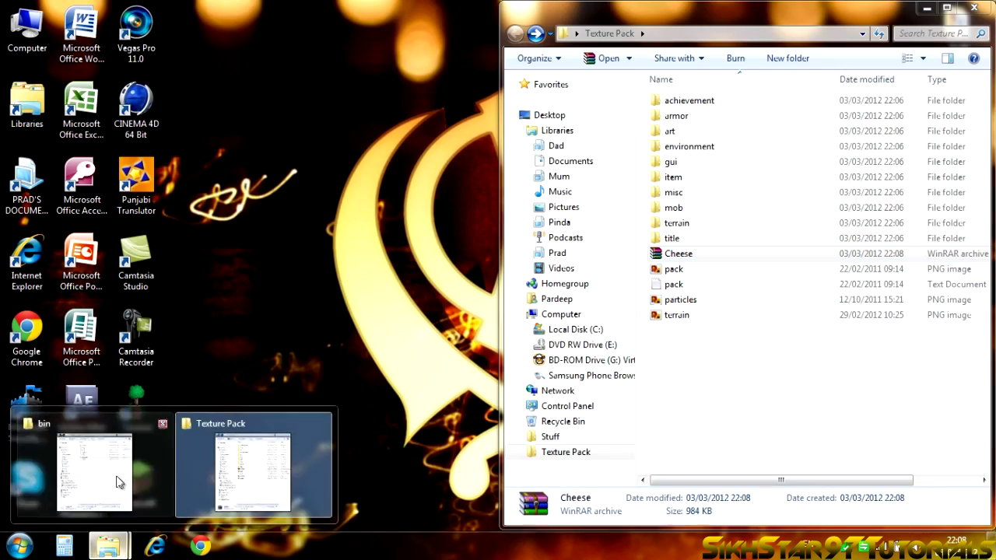
{"action": "left_click", "coordinate": [90, 475]}
{"action": "left_click", "coordinate": [256, 34]}
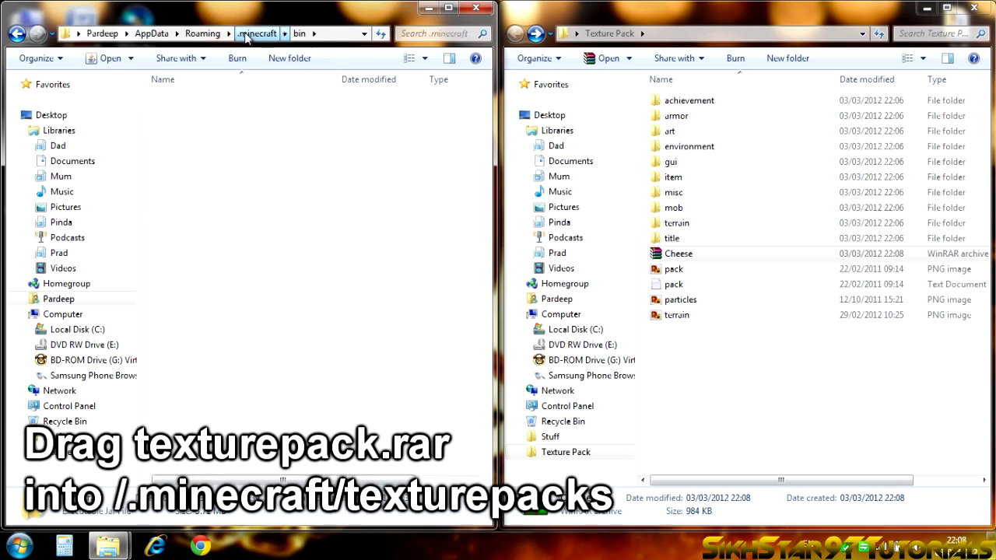
{"action": "double_click", "coordinate": [196, 168]}
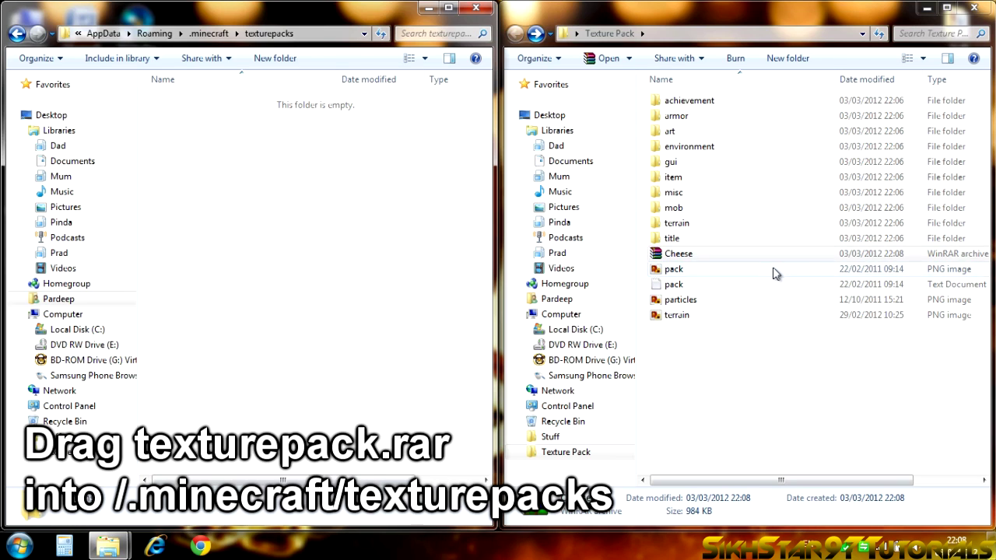
{"action": "left_click", "coordinate": [718, 390]}
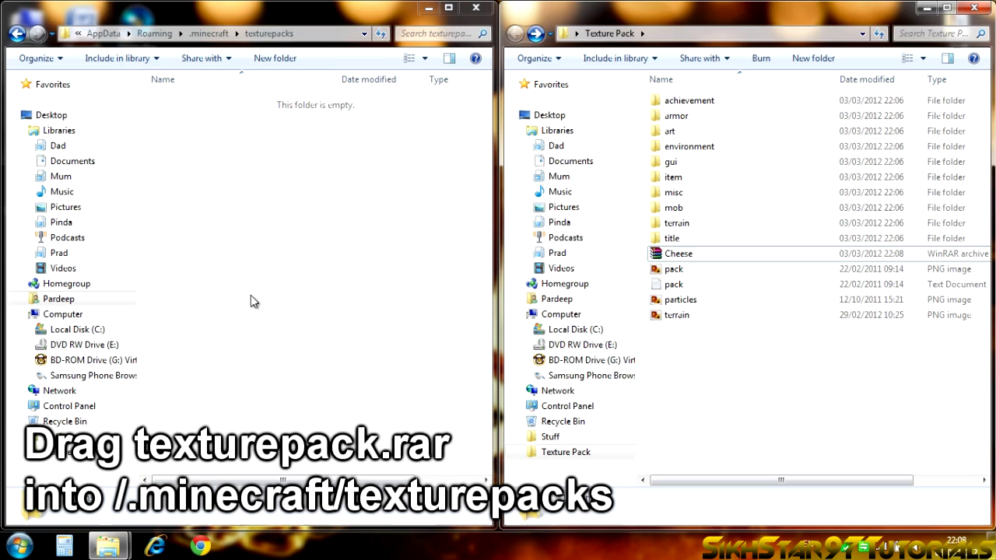